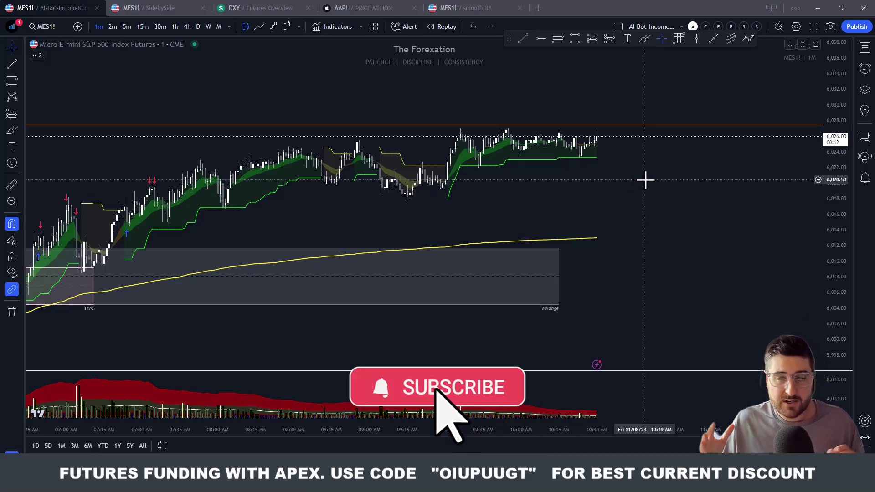
Zoom into the MES 1-minute chart and stretch the price scale so candles stand taller.
scroll(630, 192, up, 5)
drag(829, 232, 652, 192)
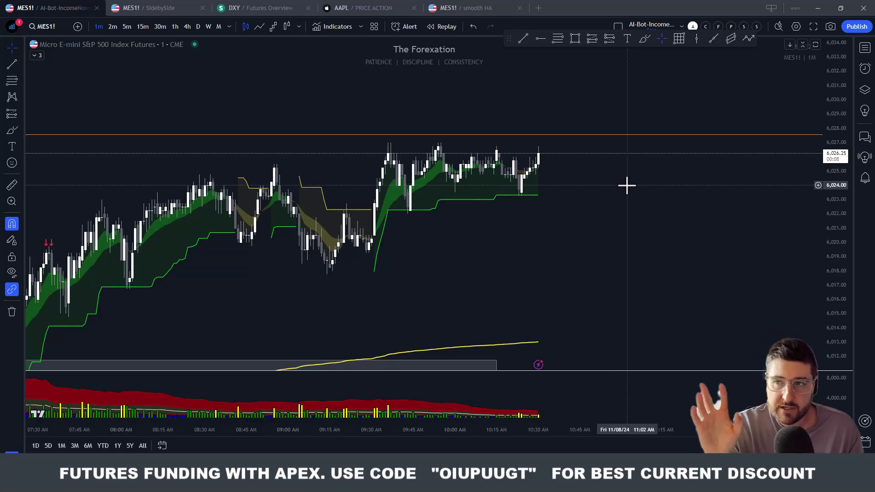
Draw a long position at the current price, stop near 6,021.25 and target near 6,041.25 for 3:1.
click(592, 38)
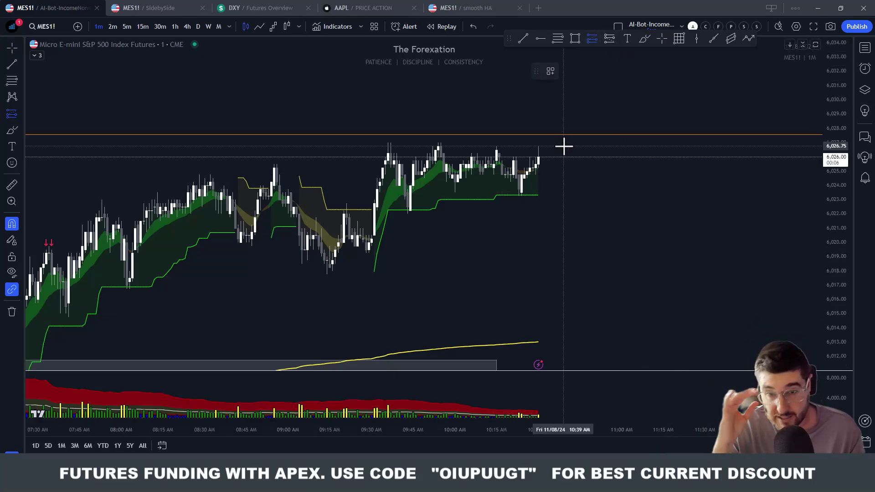
click(553, 153)
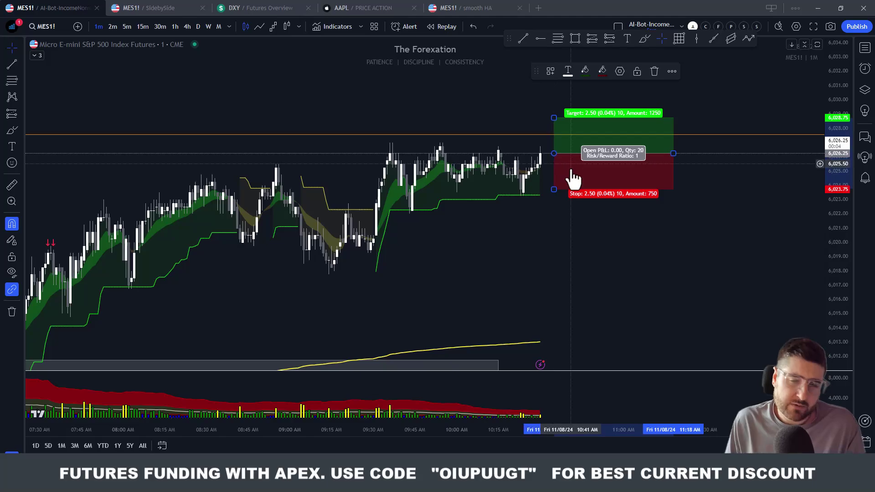
drag(555, 191, 562, 224)
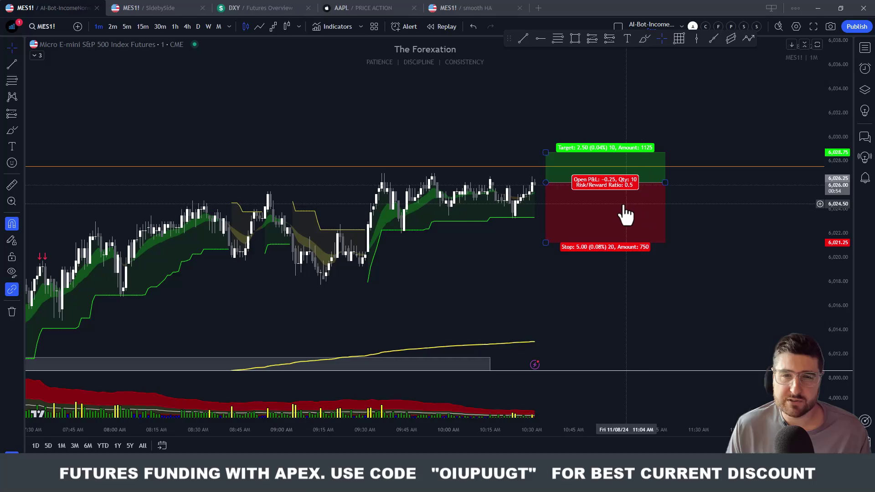
click(625, 214)
drag(545, 151, 546, 75)
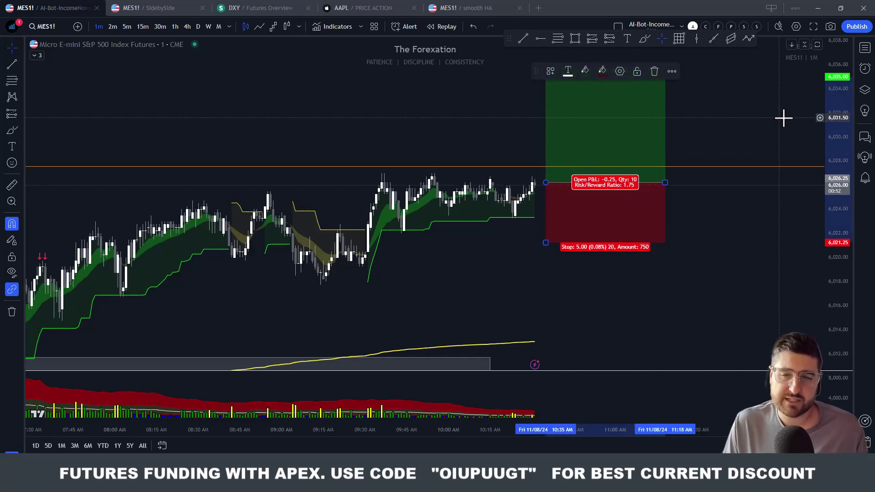
drag(540, 148, 544, 92)
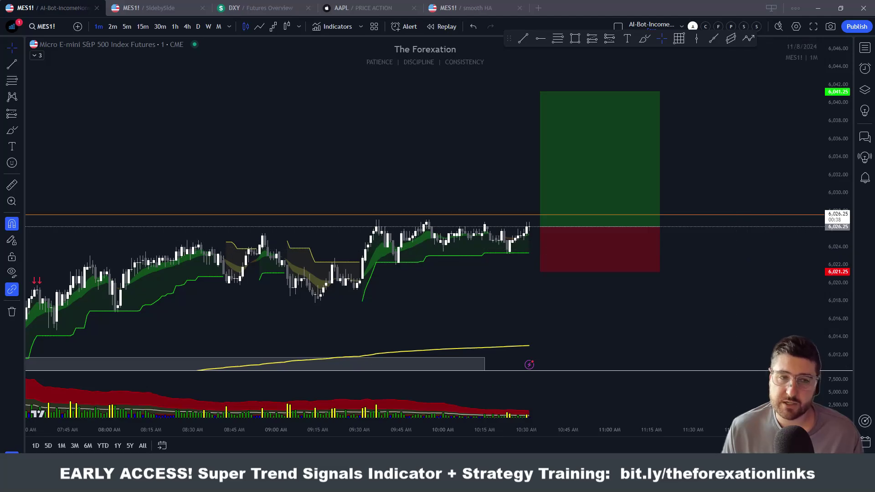
Buy 5 MES contracts at market, then place the 5-lot sell stop and 1-lot sell limits to 6,041.25.
key(shift+b)
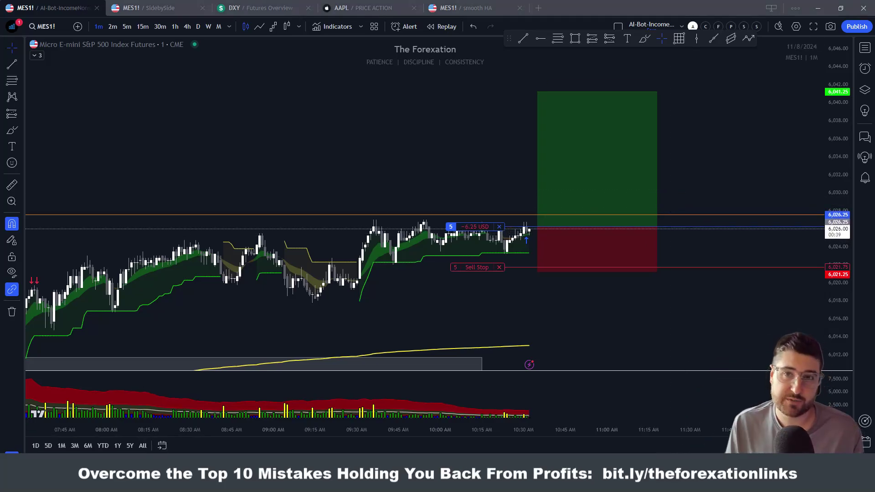
key(alt+shift+s)
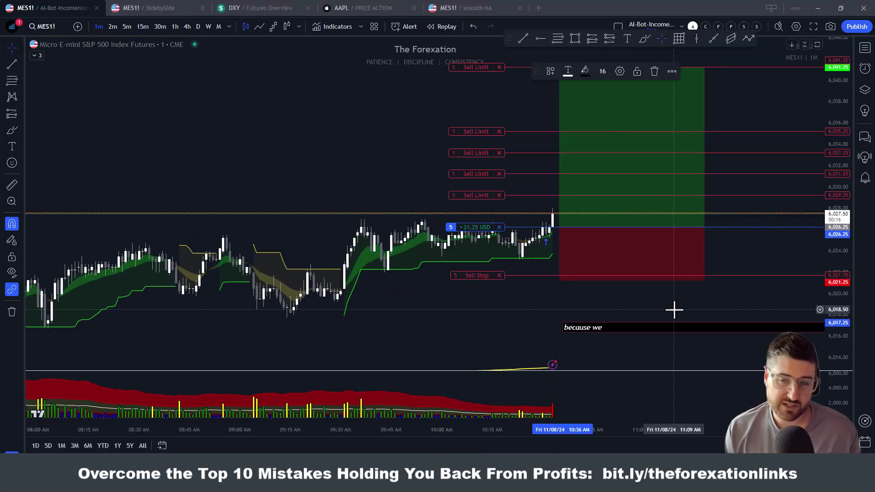
Write note lines 'consolidated below the pivot point for so long' and 'I had a strong feeling of breaking above it'.
text(consolidated below the pivot point for so long)
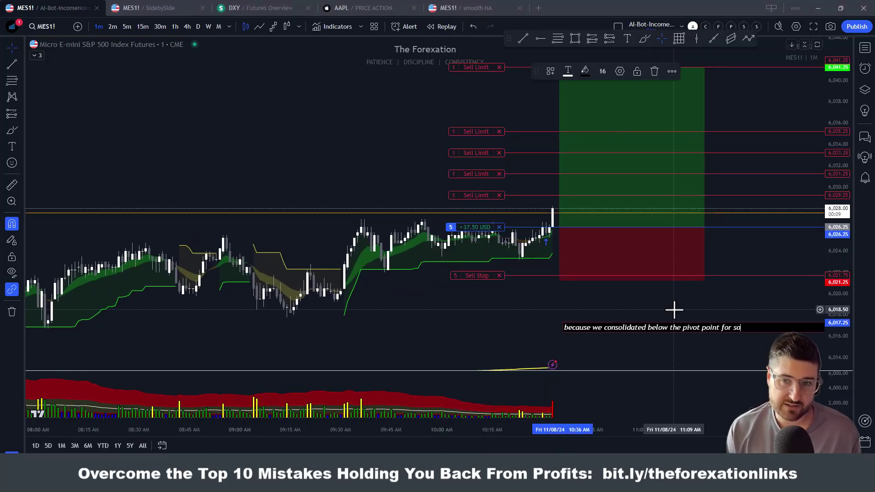
key(Return)
text(I had a strong feeling of breaking above it)
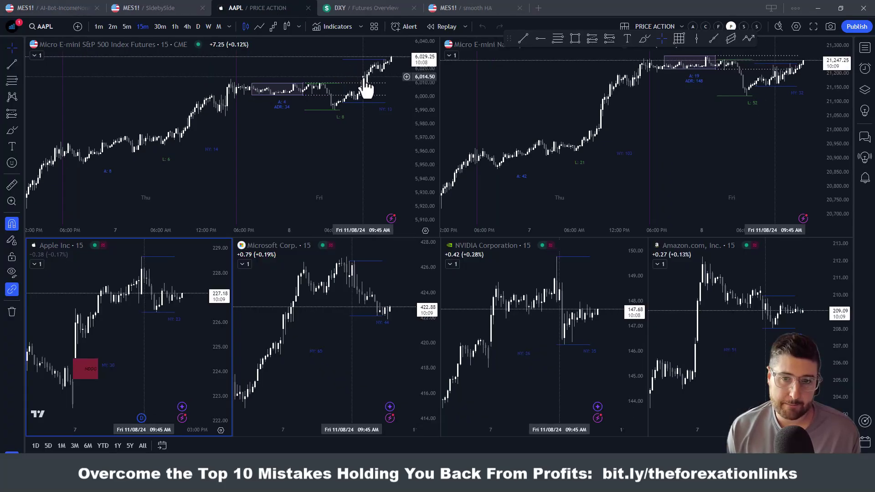
click(28, 4)
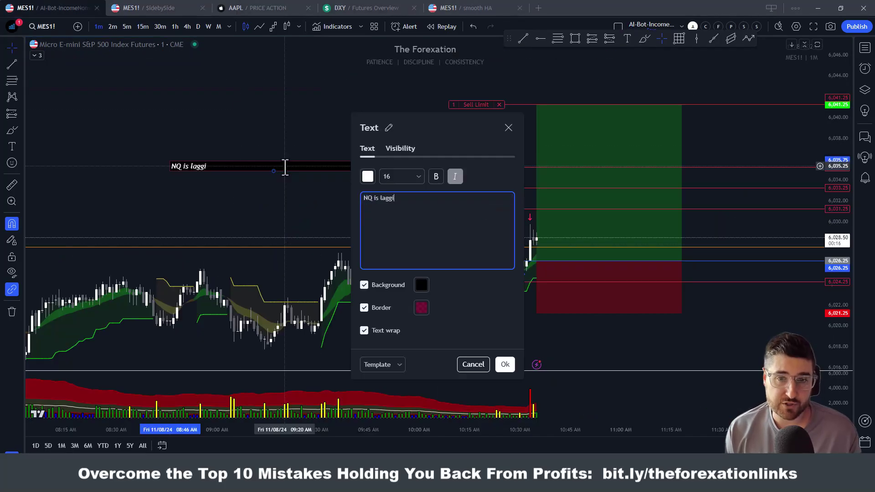
Add note lines about ES running its highs, ending 'we MAY end in the green this week'.
text(n so we want to see that run its highs like ES did already)
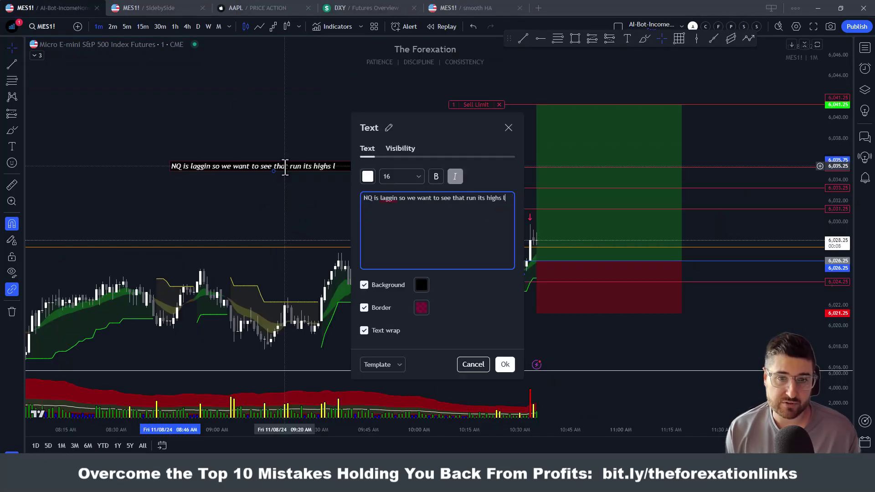
key(Return)
text(and hopefully that gets ES to keep pushing higher)
key(Return)
key(Return)
text(the stocks for sure look like they awant to run a bit)
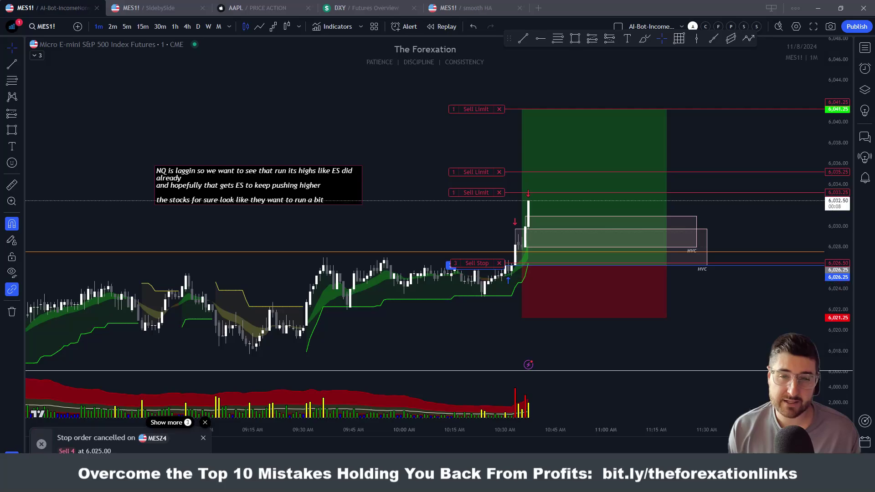
text(awesome run. now we are)
text(getting somewhere.)
key(Return)
text(we MAY end in the green this week)
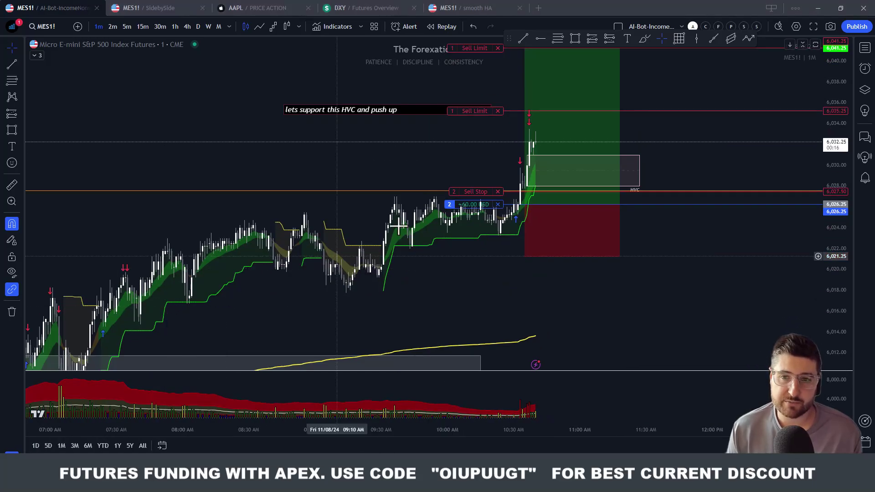
Frame the 08:00–10:30 chop with a rectangle and finish the note about that trading time period.
drag(183, 328, 513, 194)
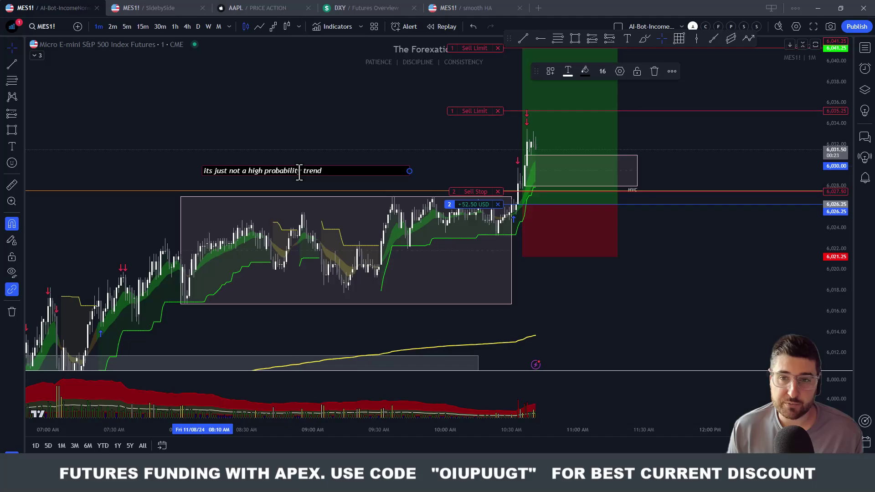
text(ing time period... unless the AM session chops around then this usually produces nice trades)
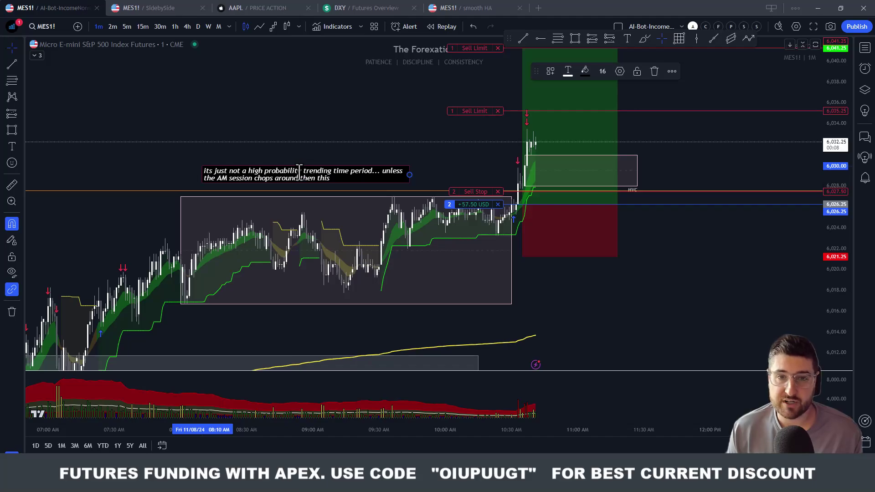
key(Escape)
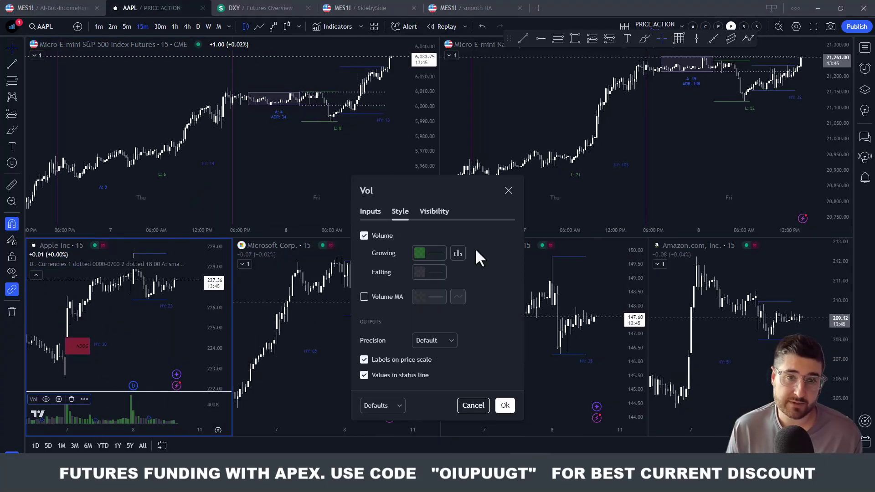
Make the volume average line white and show volume on every chart in the layout.
click(419, 297)
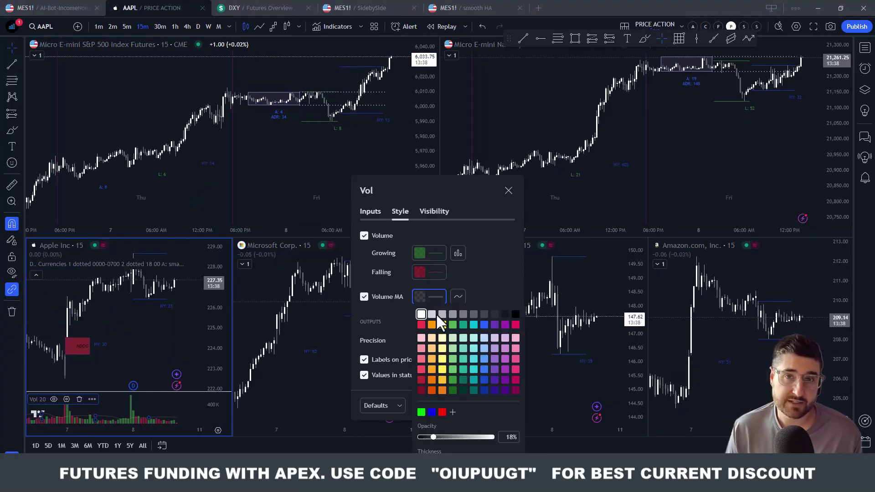
click(483, 261)
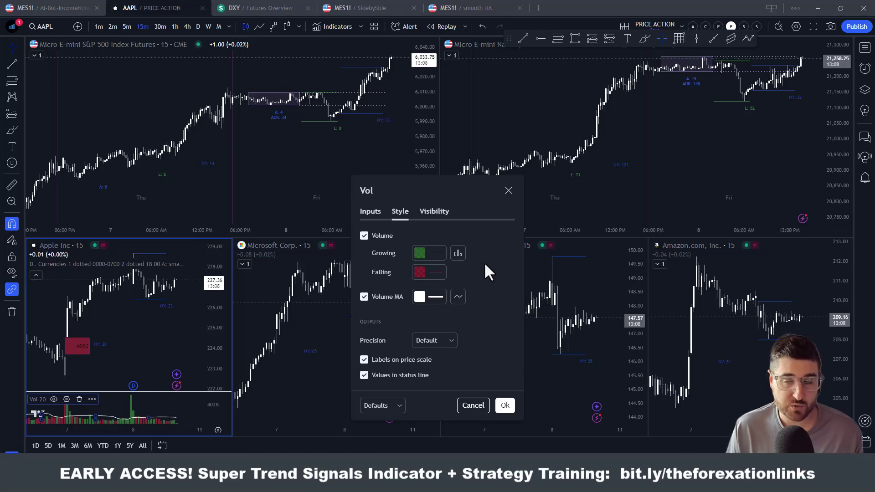
right_click(96, 239)
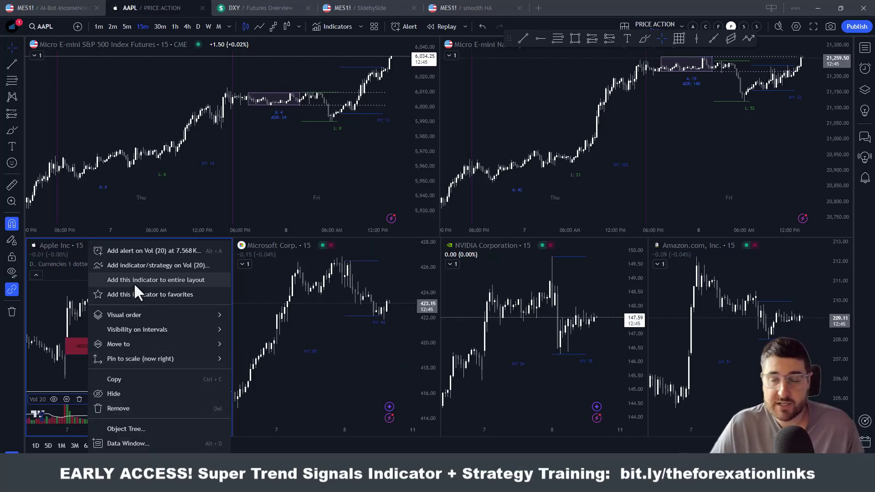
click(156, 281)
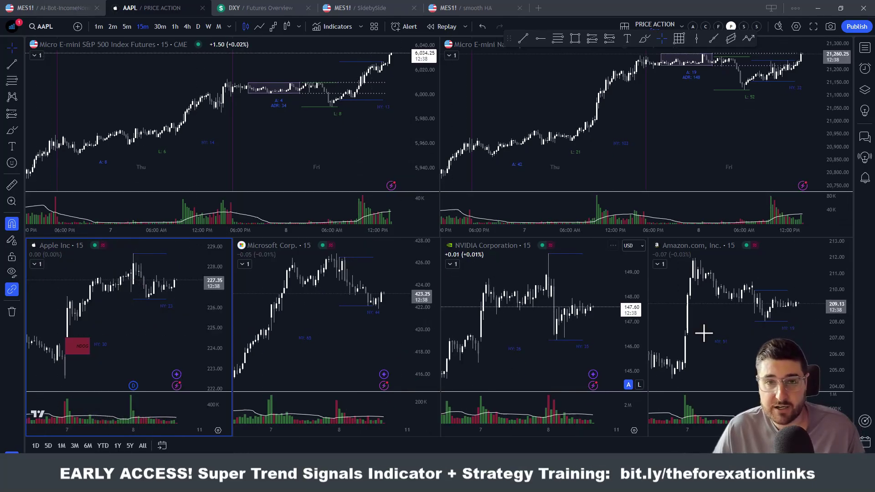
Change the candle body colours in the PRICE ACTION layout's chart settings.
click(47, 8)
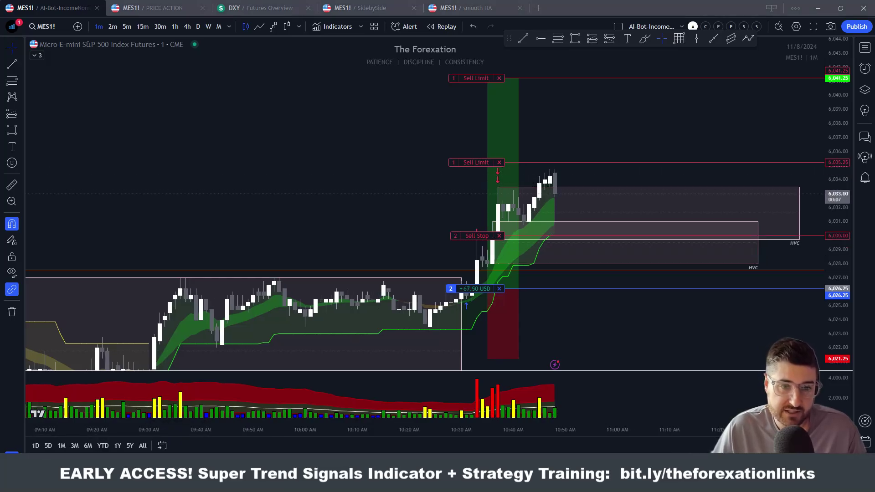
click(150, 8)
click(624, 26)
key(Escape)
double_click(362, 433)
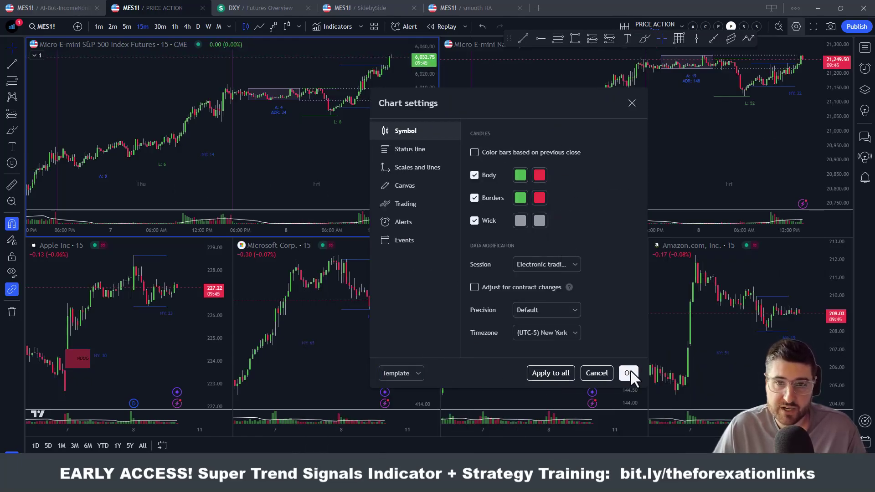
click(629, 373)
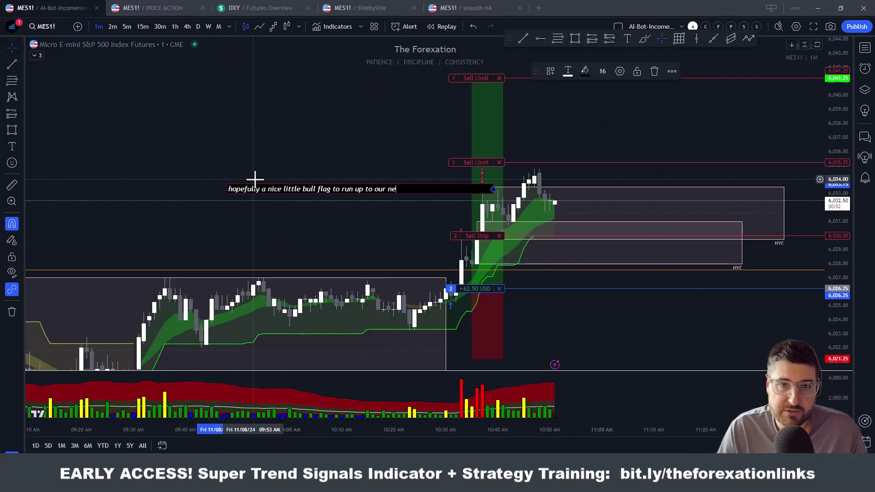
Finish the MES bull-flag note with 'next partial'.
text(xt partial)
click(336, 8)
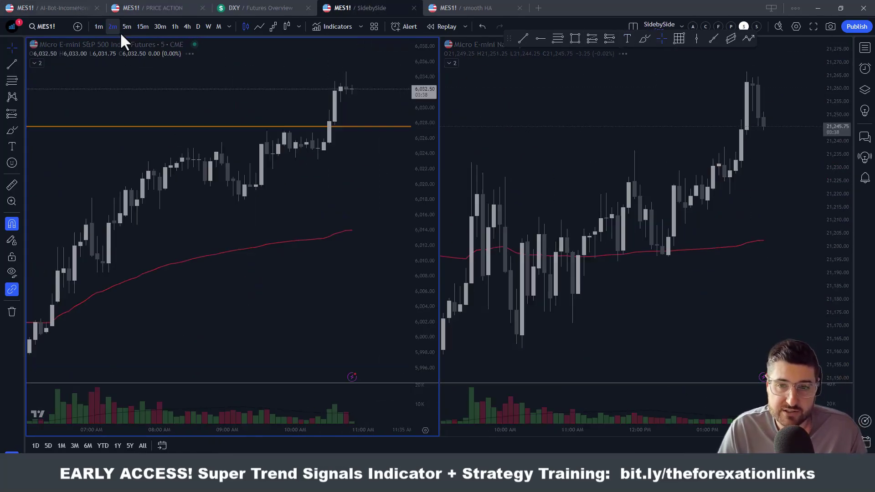
click(63, 7)
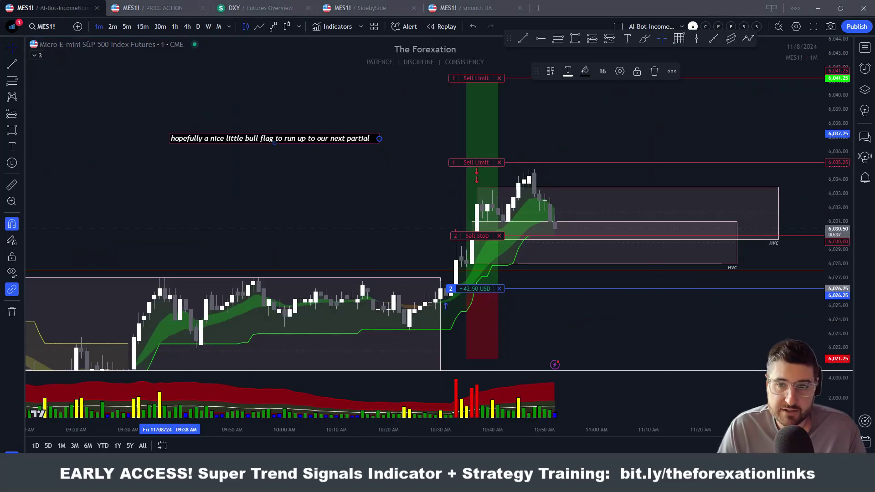
Rewrite the note to open with 'thats ok. I actually should have...' and 'I am happy with the trade.'.
double_click(346, 140)
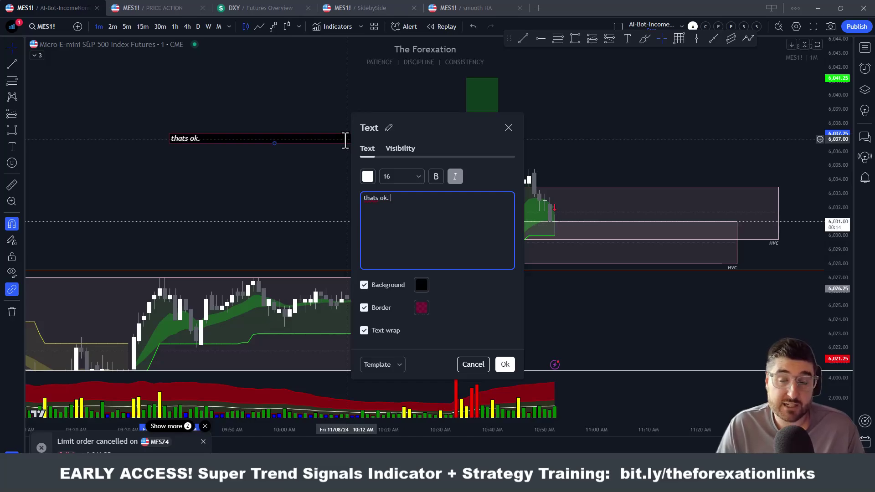
text(thats ok. I actually )
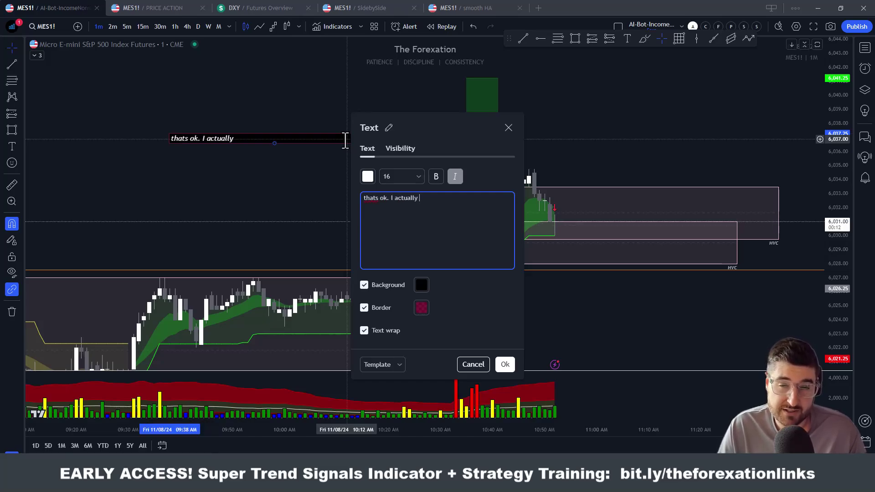
text(should have been a tick lower than t)
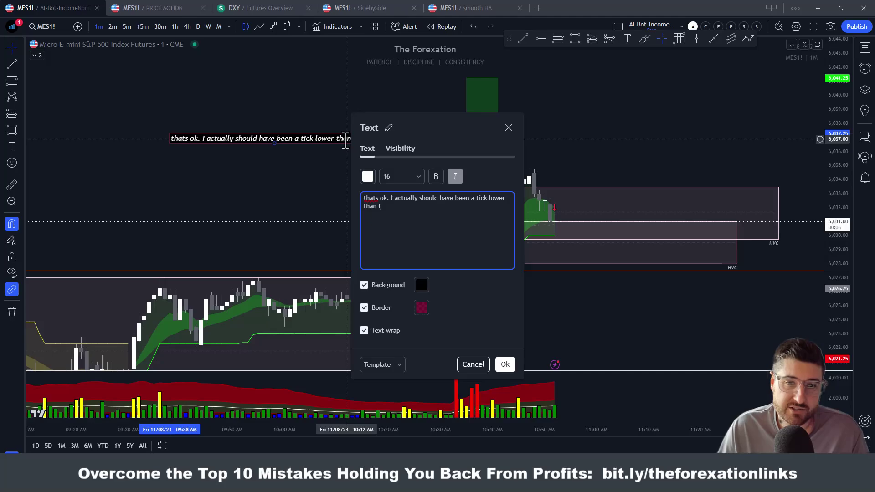
text(e line but I didnt cat)
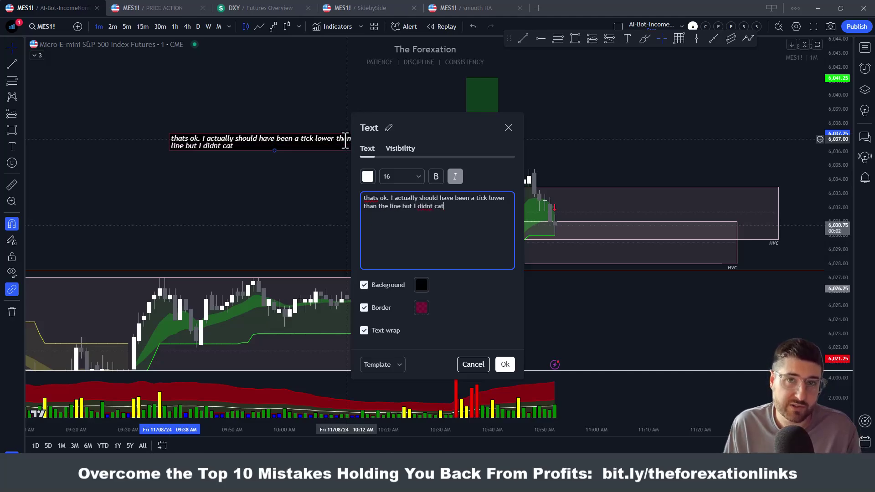
key(Return)
key(Return)
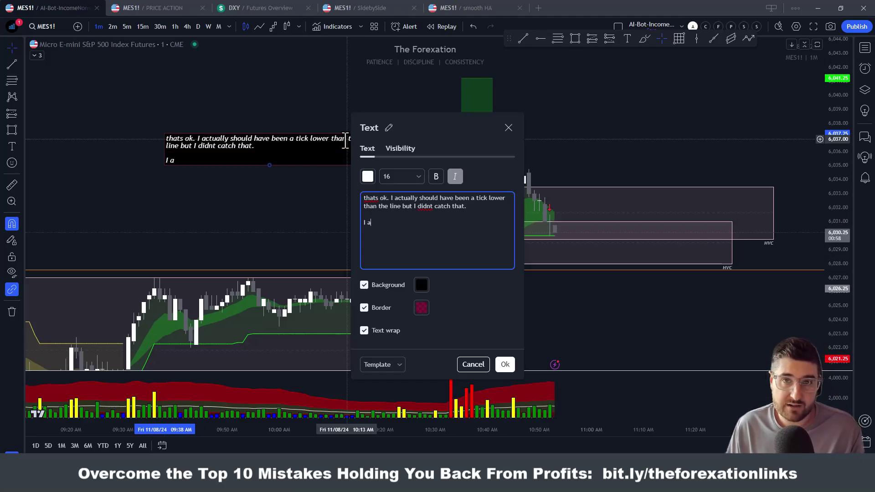
text(I am happy with)
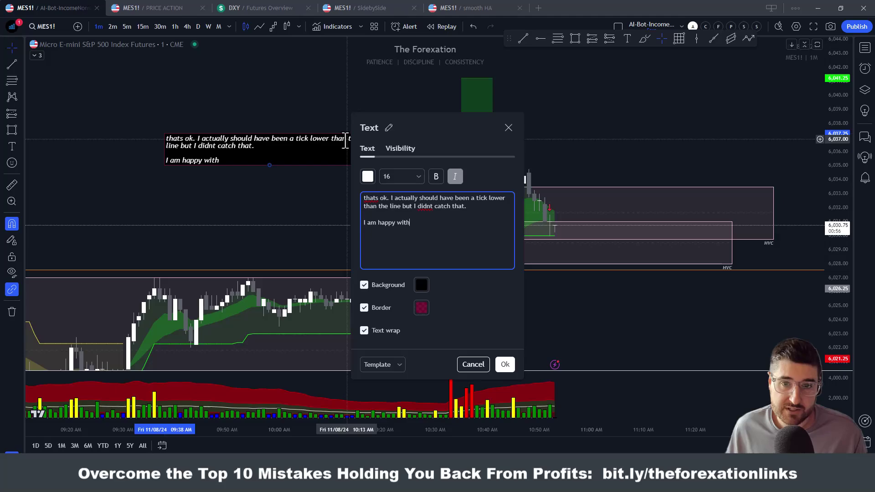
text( the trade)
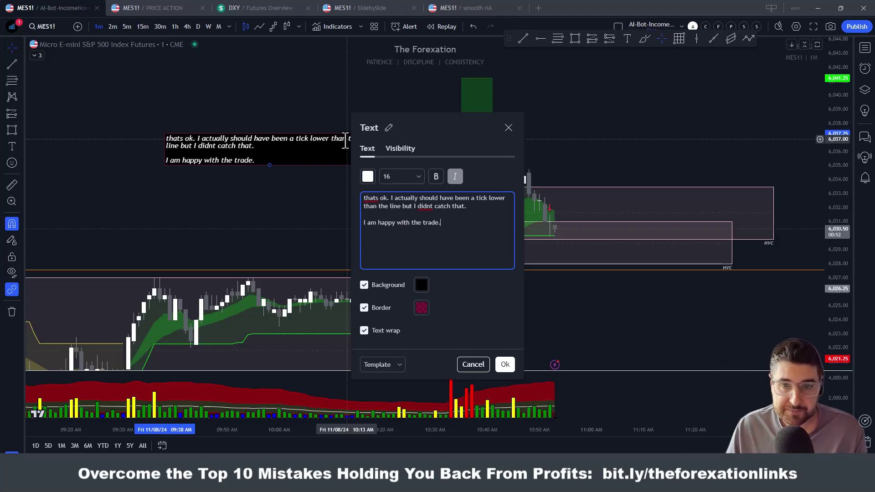
text(.)
key(Return)
key(Return)
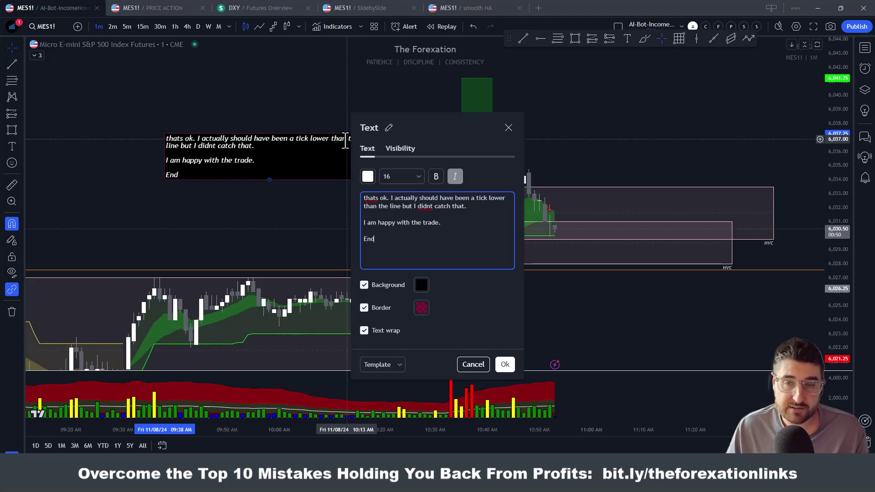
Add 'Ended today $160 on each PA' and '$480 on the challenge account', then a Week totals line.
text(Ended today $160 on)
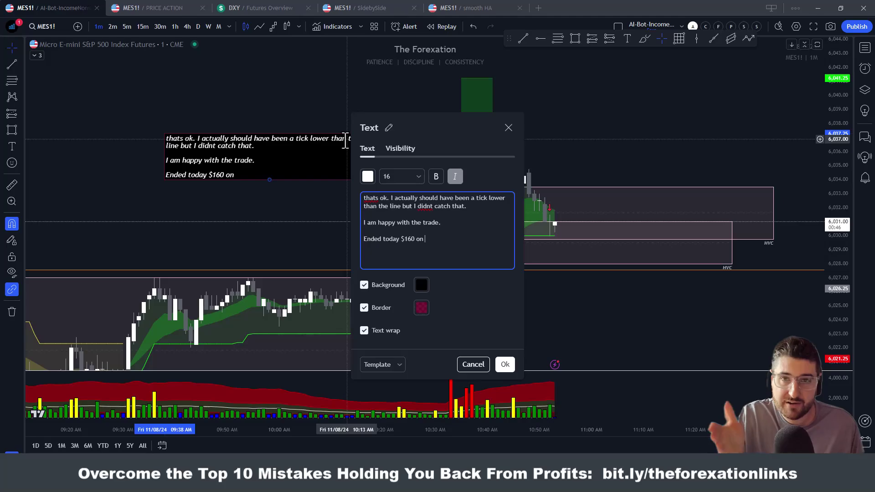
text( ez)
key(BackSpace)
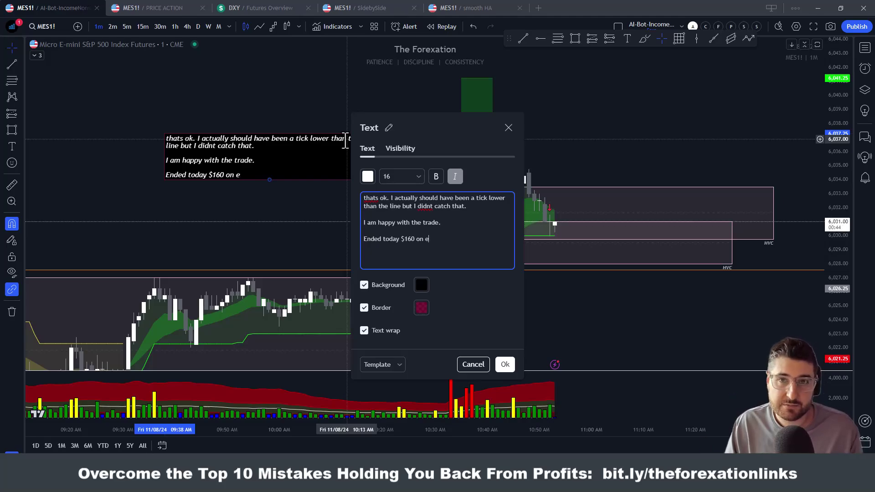
text(ach)
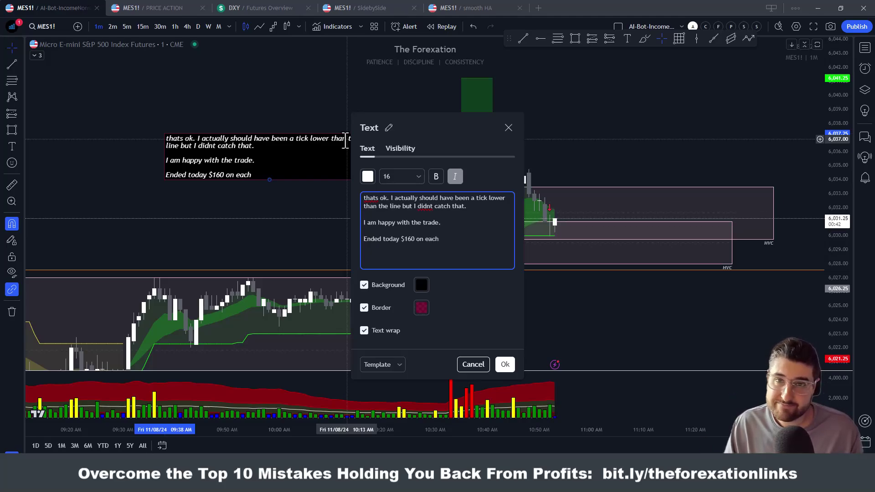
text( PA)
key(Return)
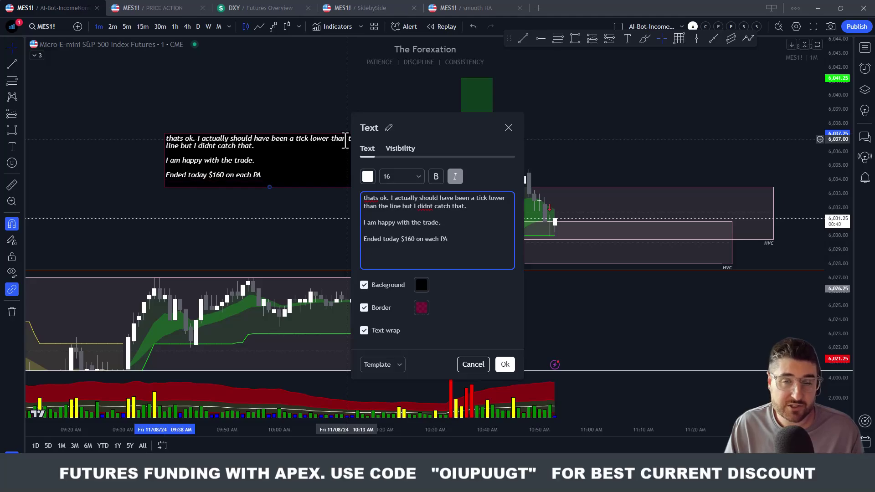
text($480 )
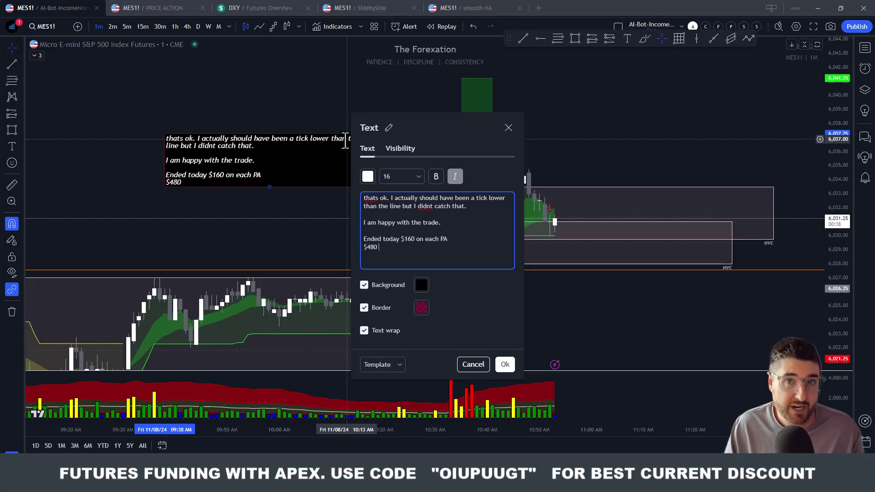
text(on the challenge)
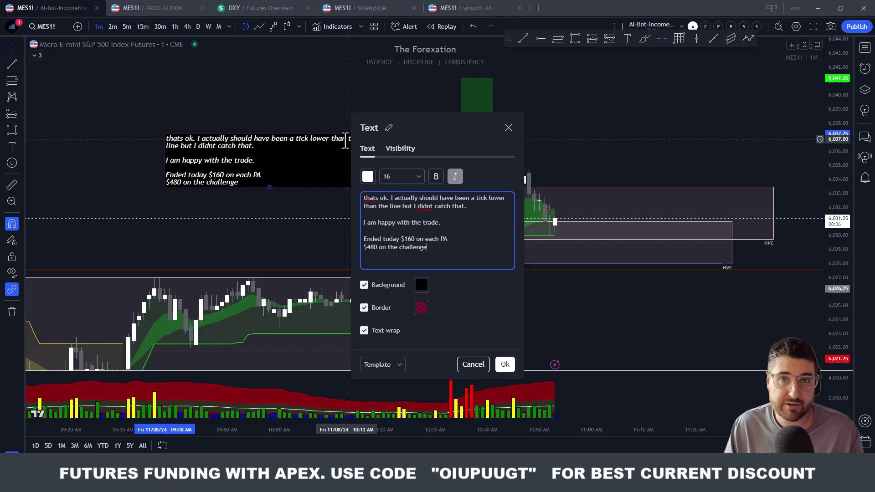
text( account)
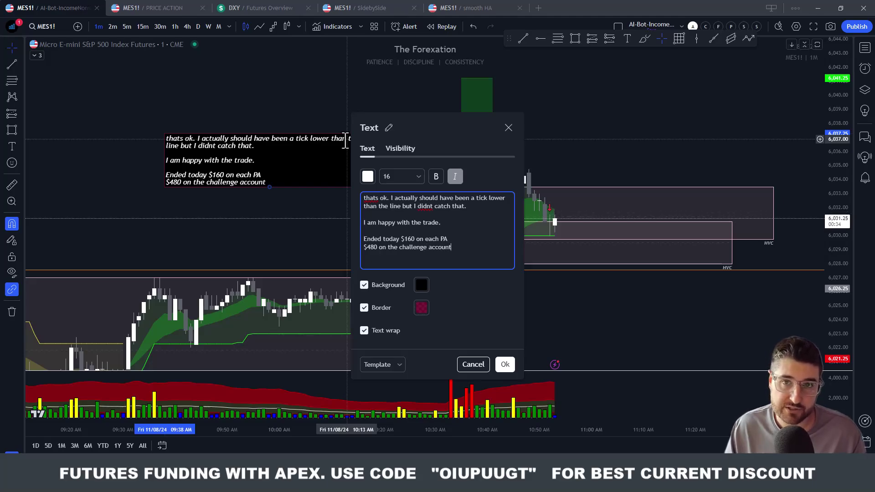
key(Return)
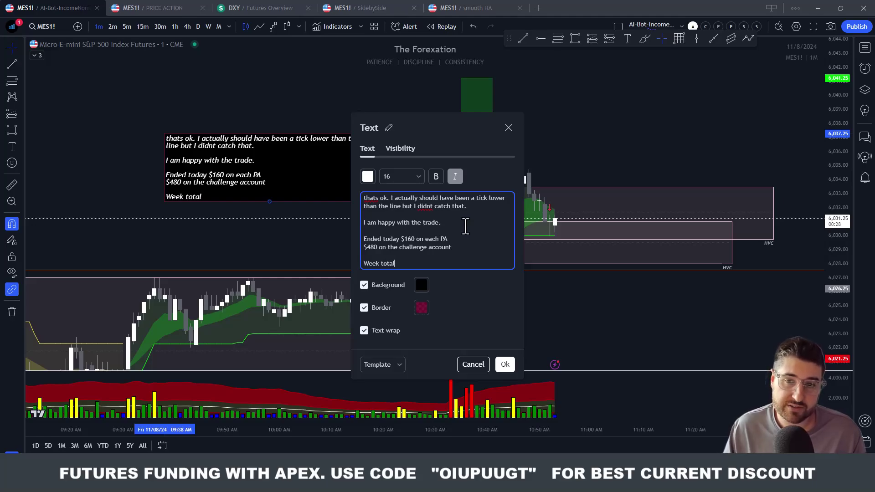
key(Return)
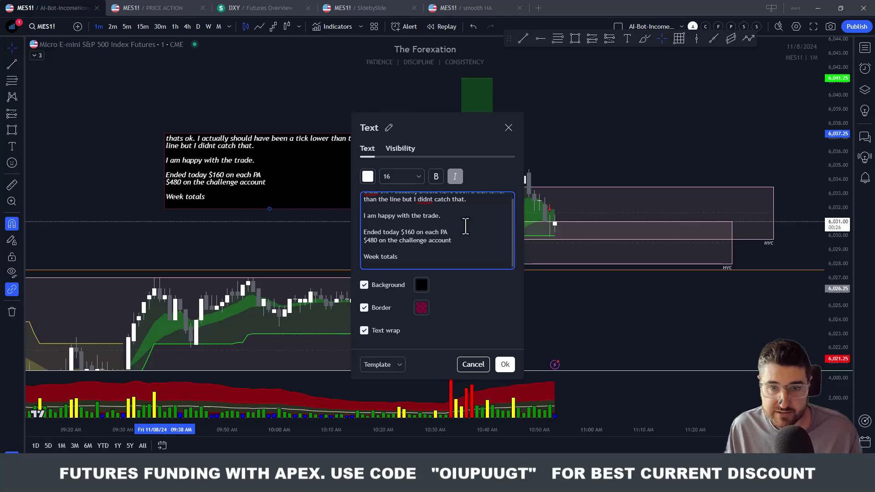
key(alt+Tab)
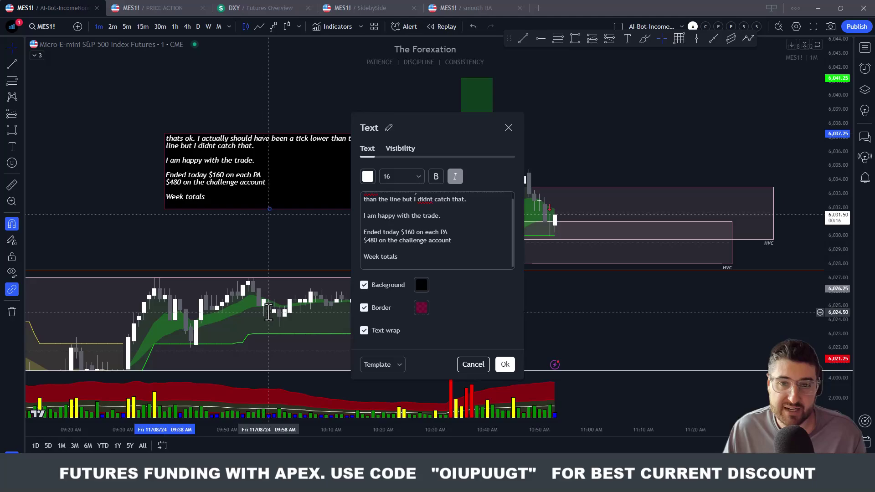
Enter the weekly total 'PAs each $16.53' under Week totals.
click(374, 264)
text(PA)
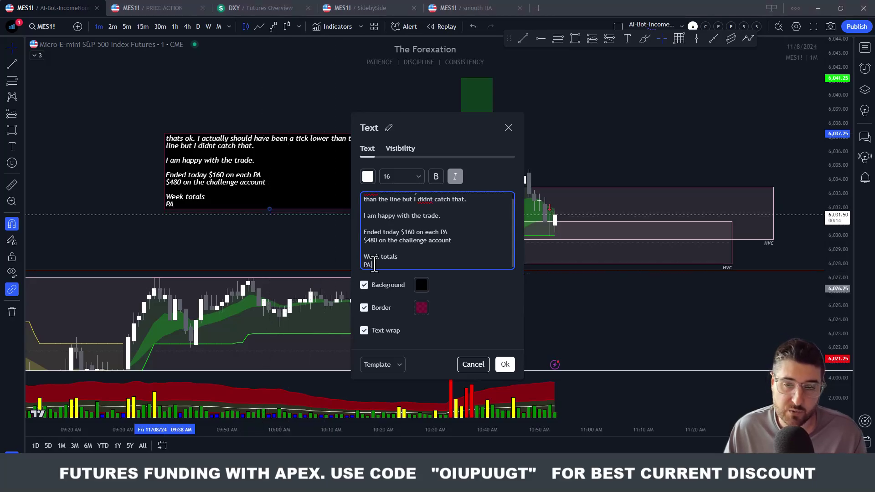
text( $16.)
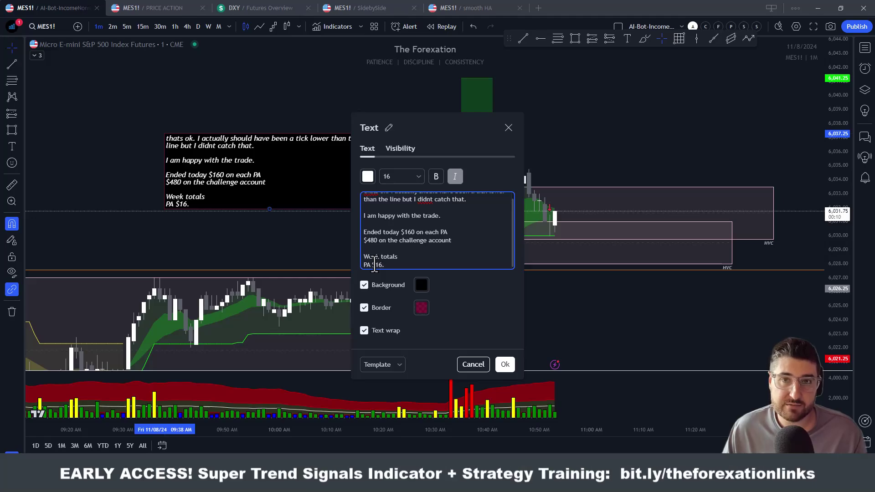
text(53)
key(Return)
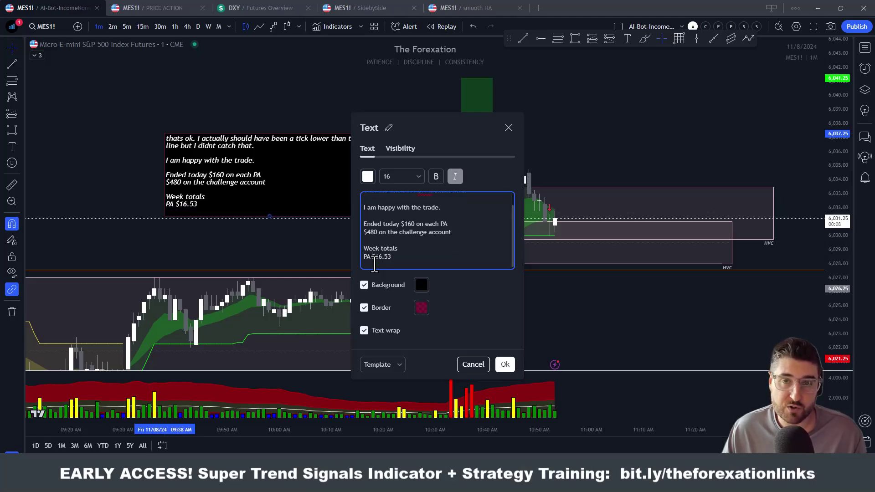
text(Ch)
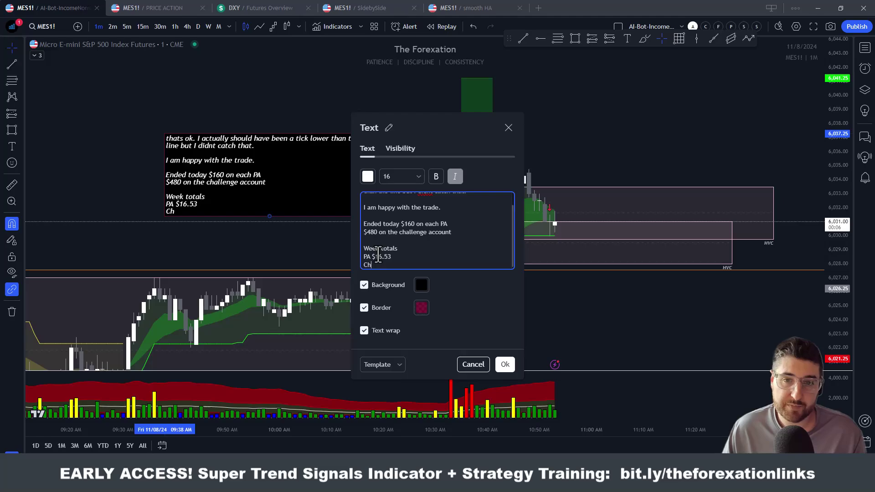
click(371, 257)
text(s e)
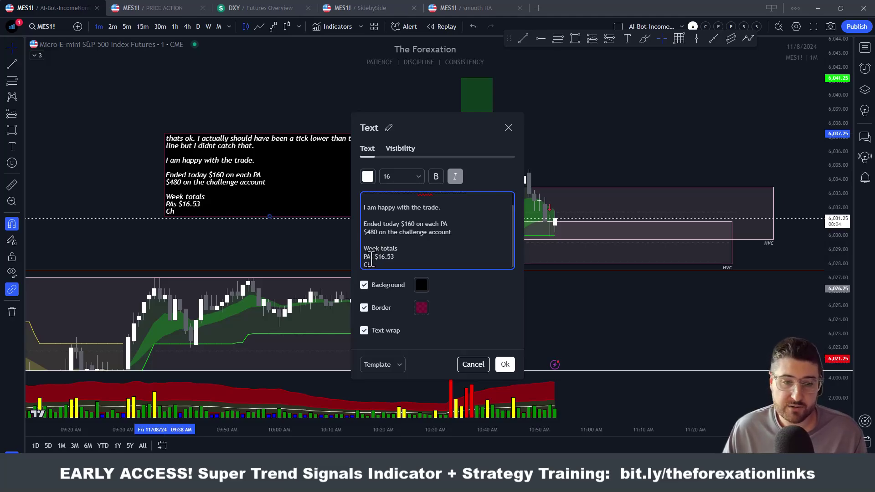
text(ach)
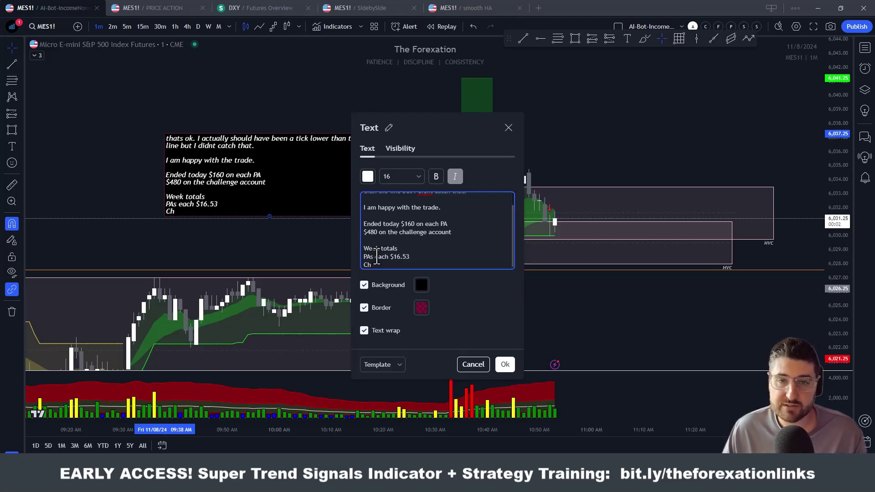
Start the next total line as 'CH', removing the stray letters.
click(386, 264)
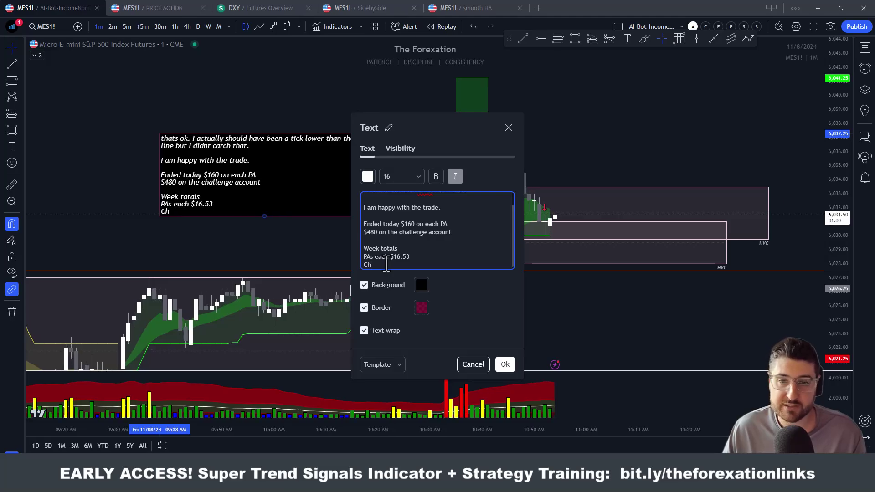
key(BackSpace)
text(LG)
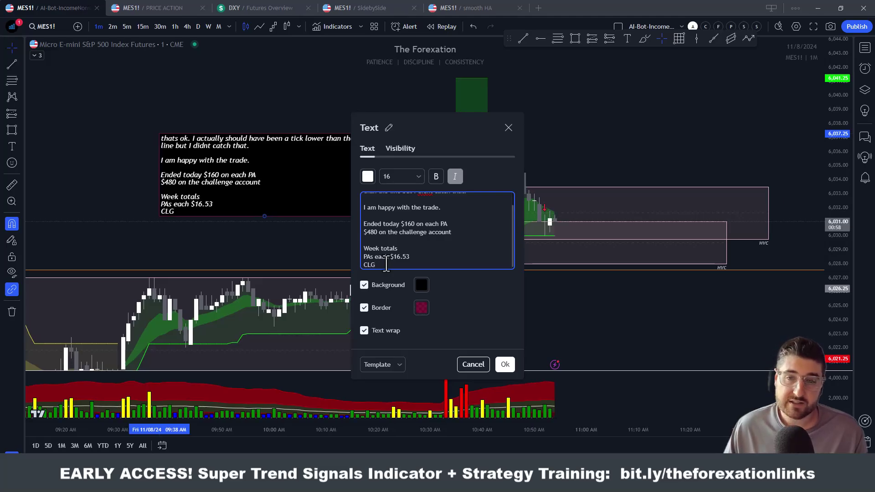
key(BackSpace)
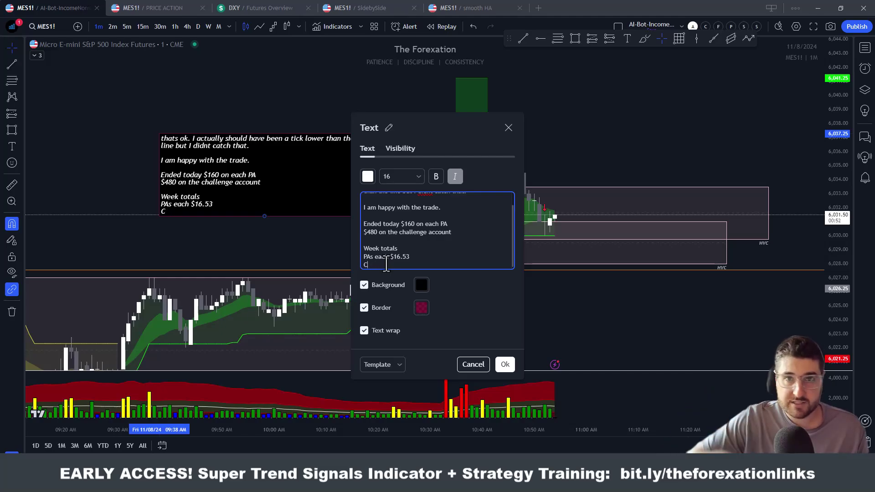
key(Left)
key(BackSpace)
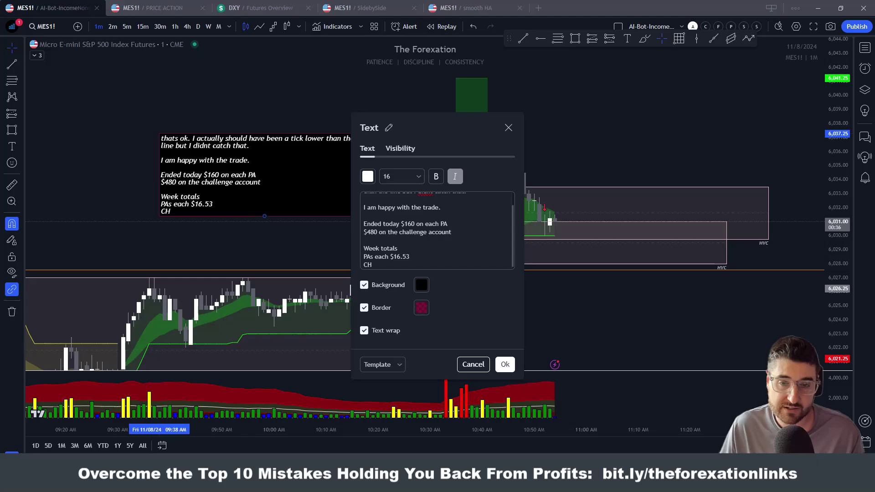
Complete the challenge total as 'CH $48.34' and begin a new paragraph.
click(382, 267)
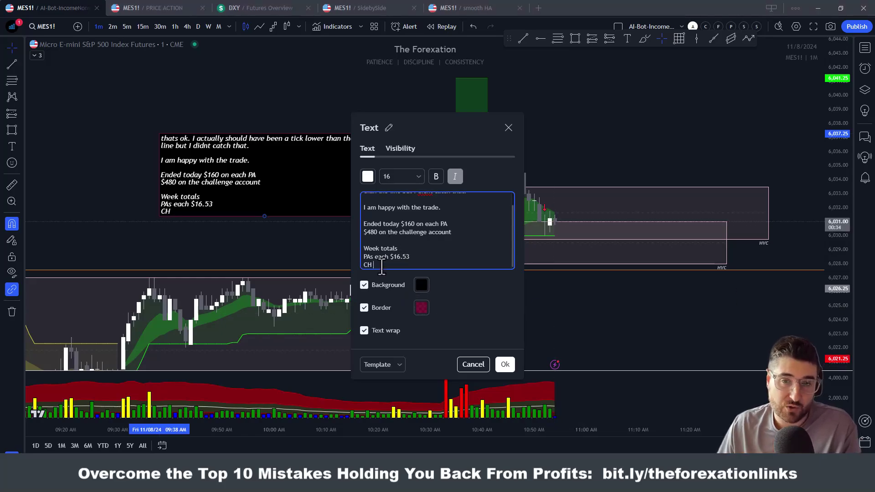
text($48)
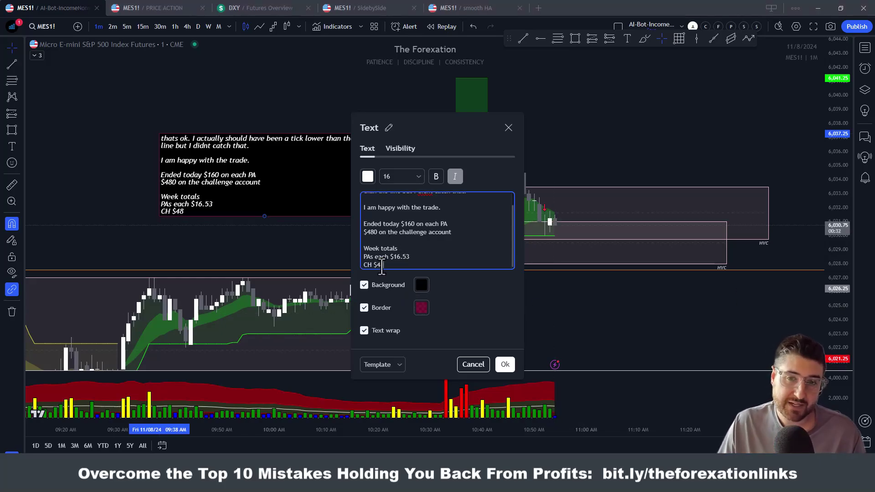
text(.42)
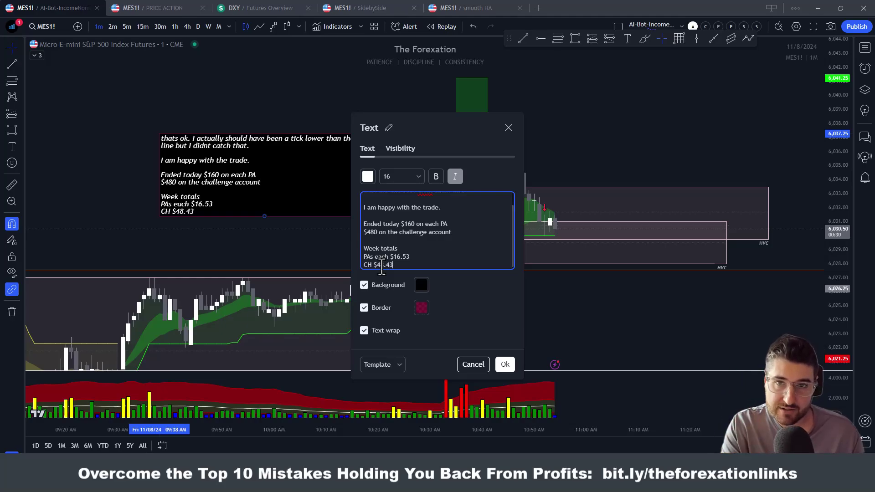
key(BackSpace)
text(3)
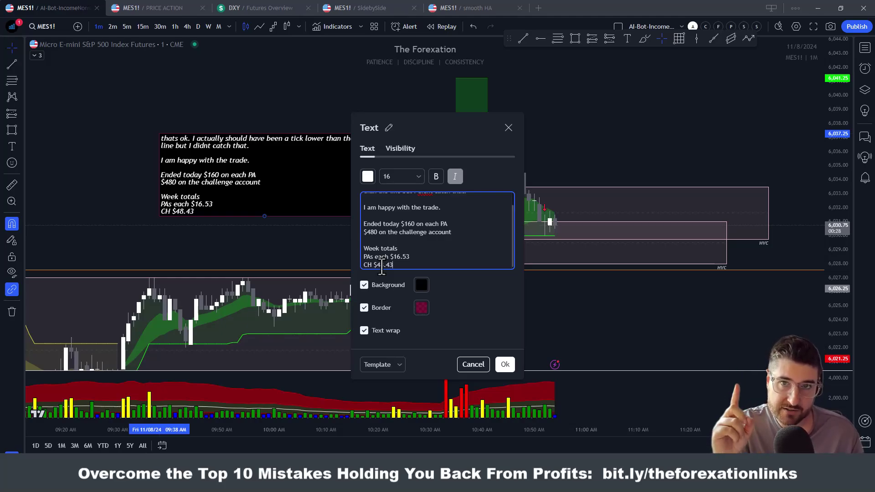
key(BackSpace)
key(BackSpace)
text(34)
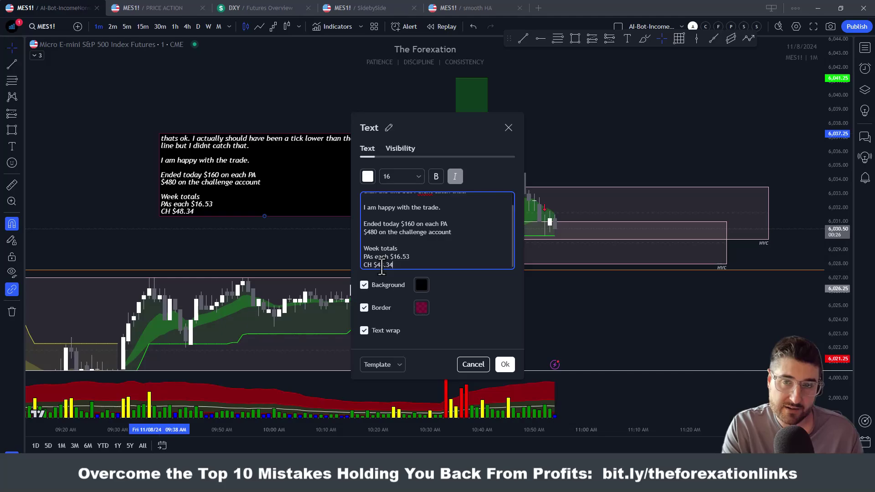
key(Return)
key(Return)
Add the closing line 'Turned this mostly red week into a little profit after paying off the Ls...'.
text(T)
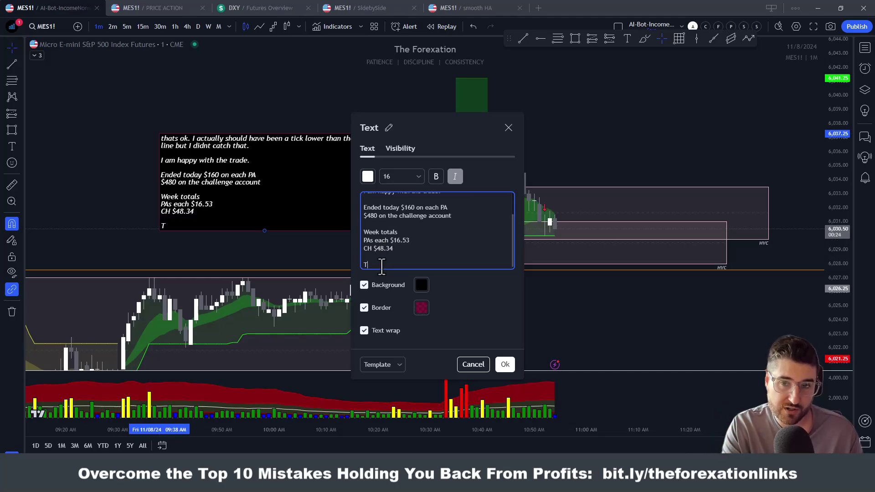
text(urned this)
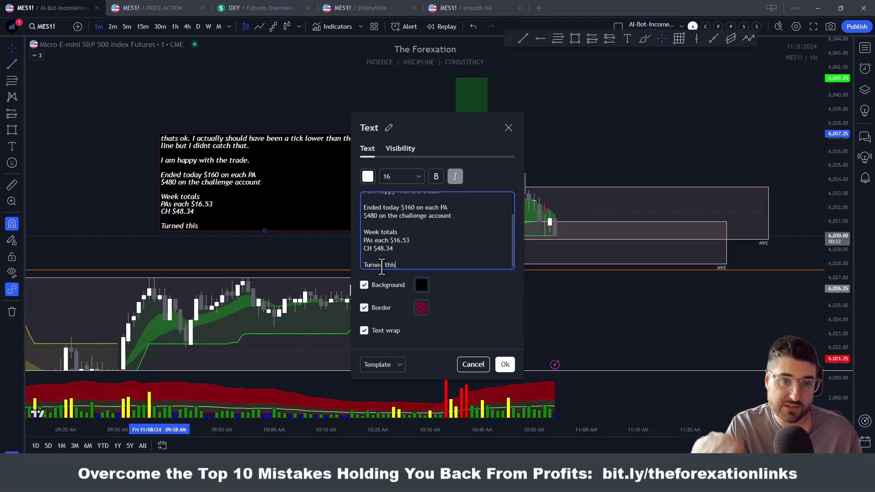
text( mostly )
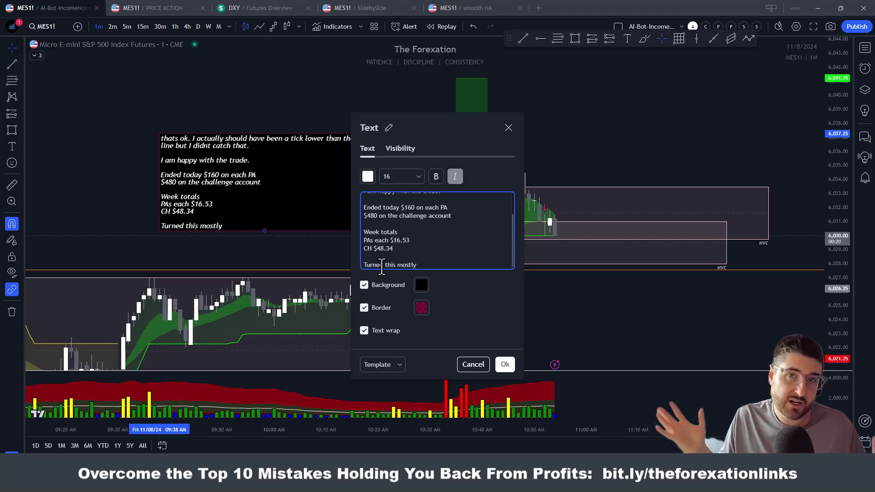
text(red we)
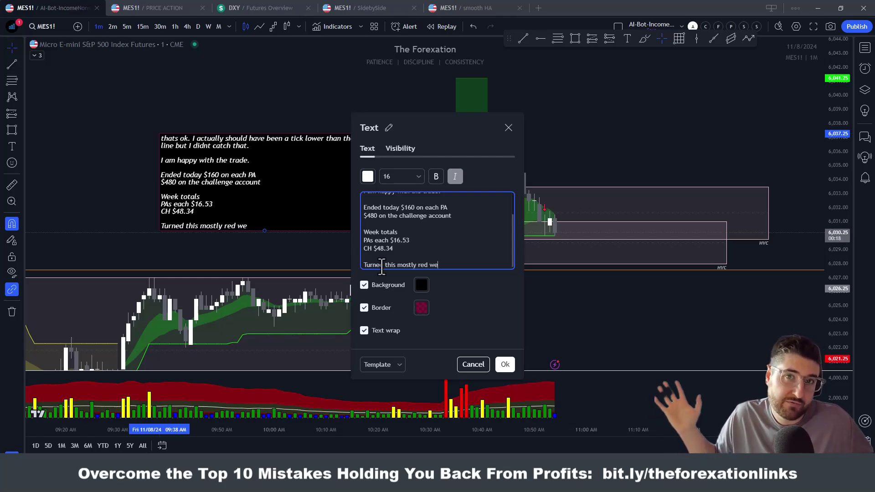
text(ek into a lit)
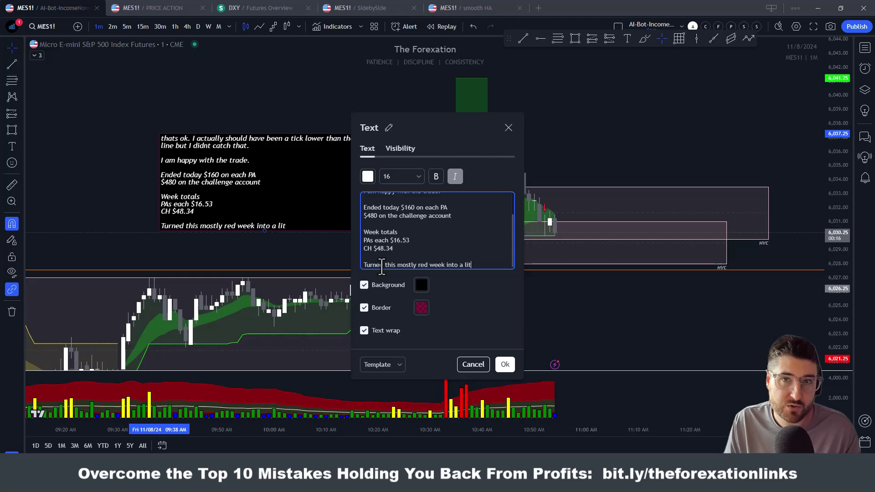
text(tle prog)
key(BackSpace)
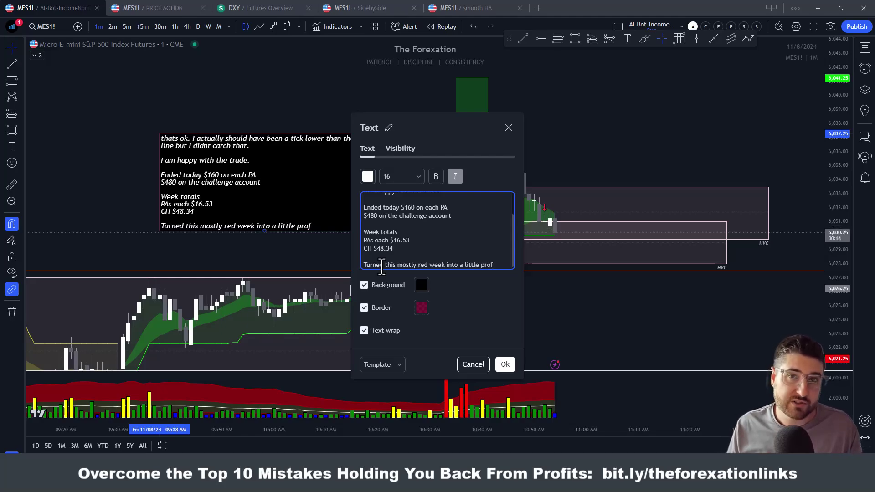
text(fit )
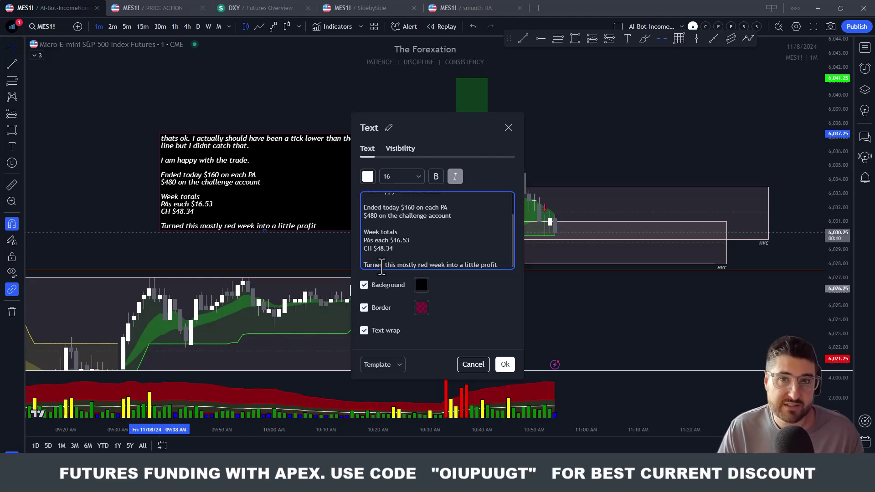
text(after pay)
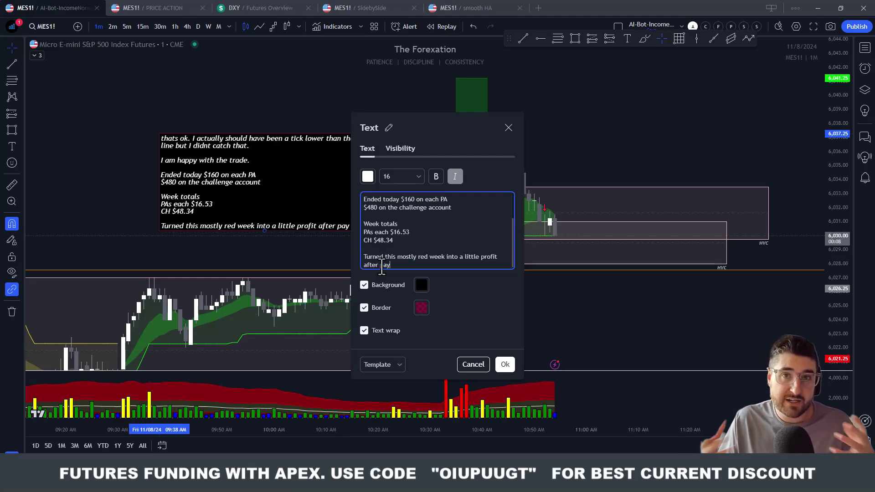
text(ing of)
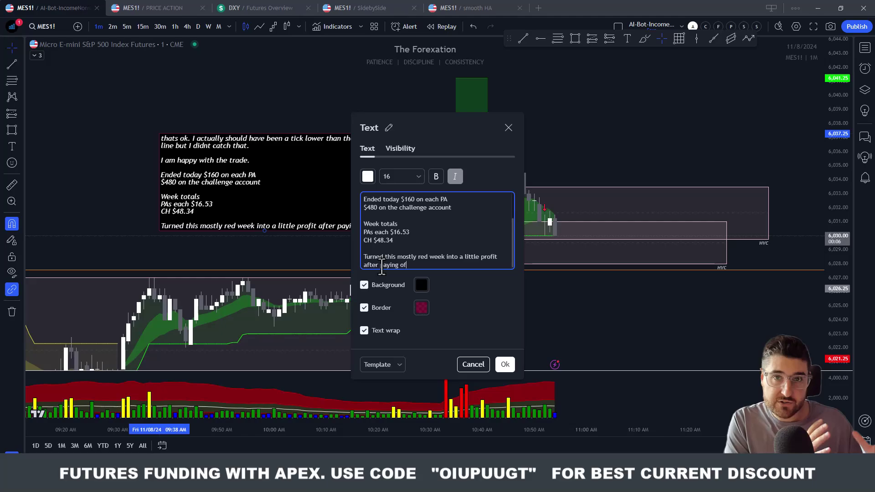
text(f the Ls a)
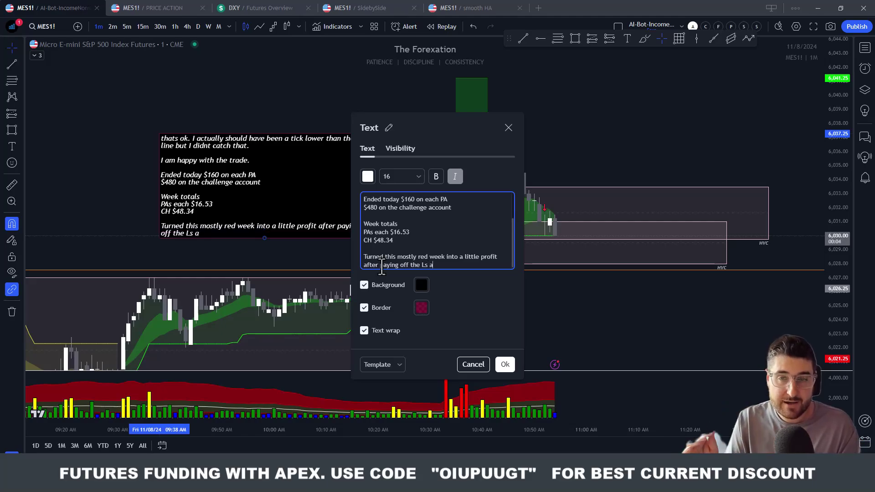
text(nd Commis)
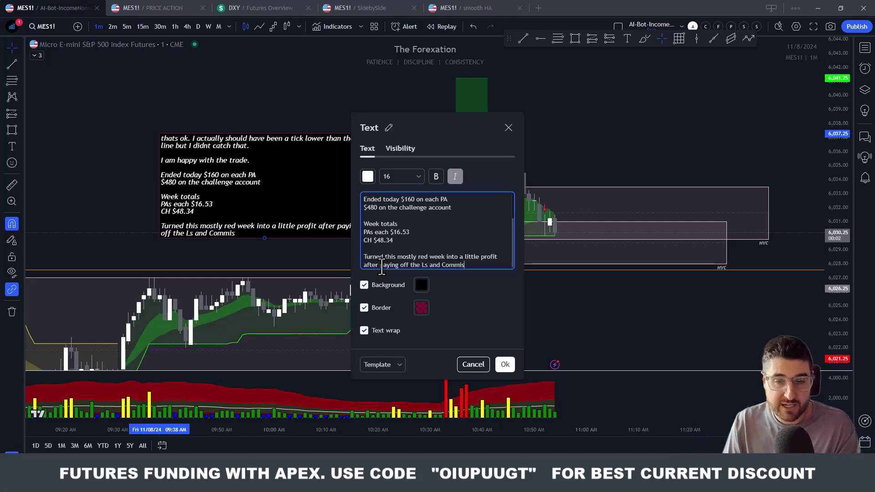
text(ions for the week)
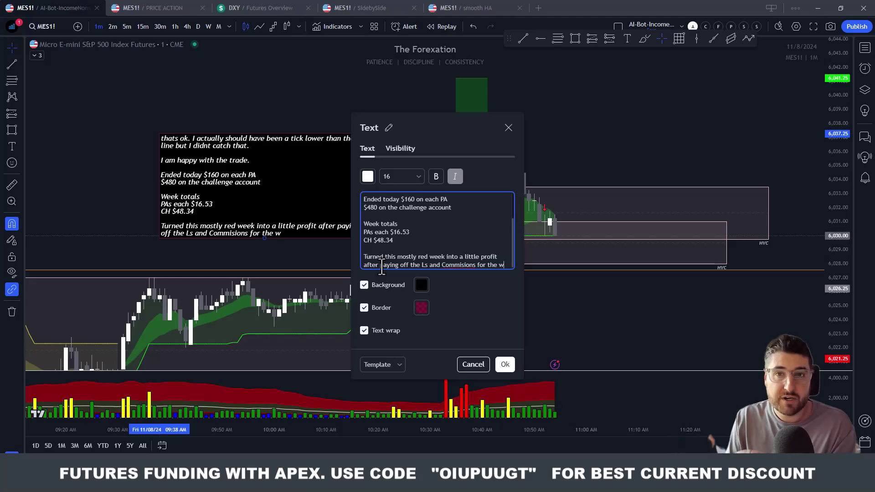
Correct the spelling to 'Commissions', apply the note, and move it higher on the chart.
click(464, 257)
text(s)
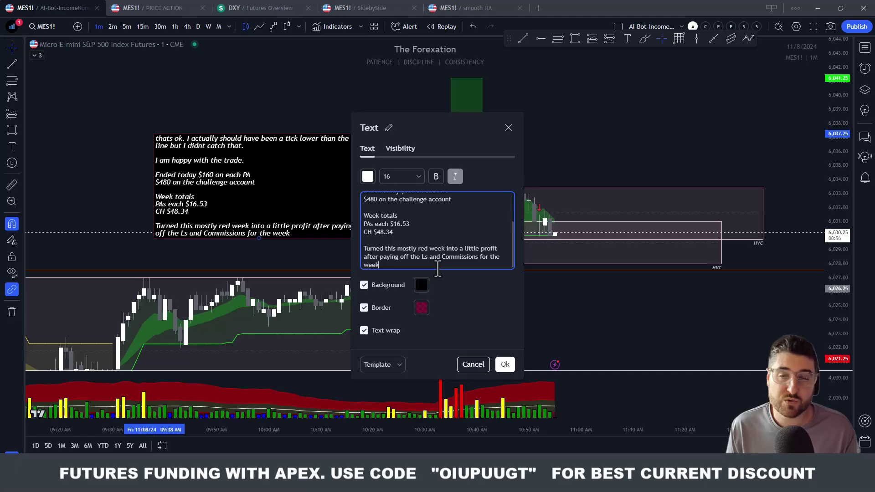
click(505, 364)
drag(329, 194, 329, 157)
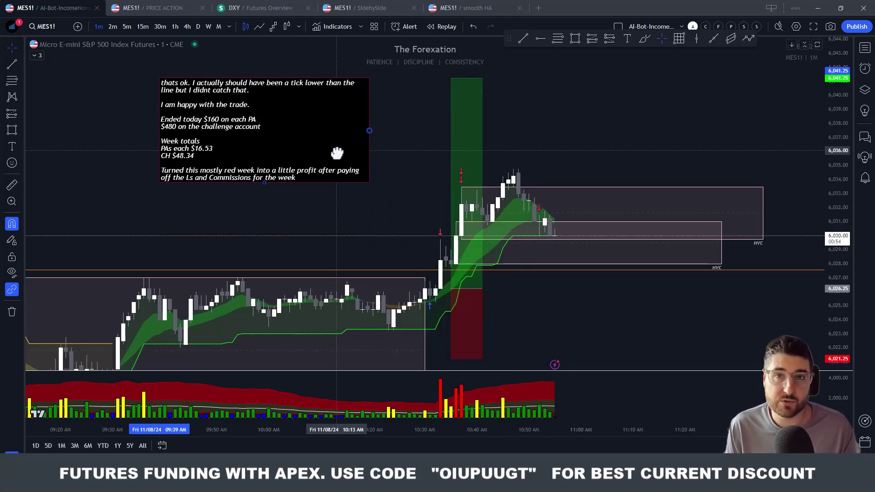